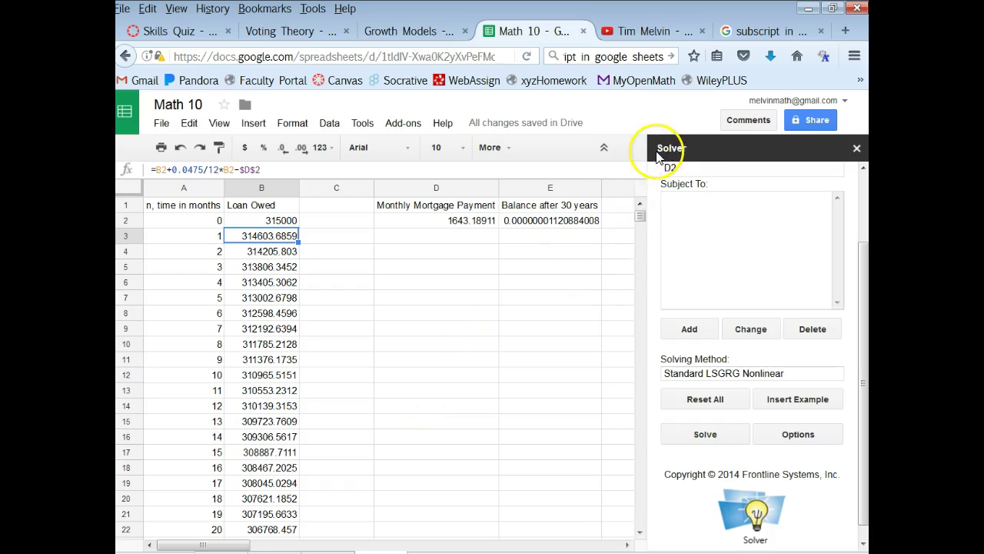
Step: Check the exact monthly payment in D2 and the final balance after 360 months
click(415, 223)
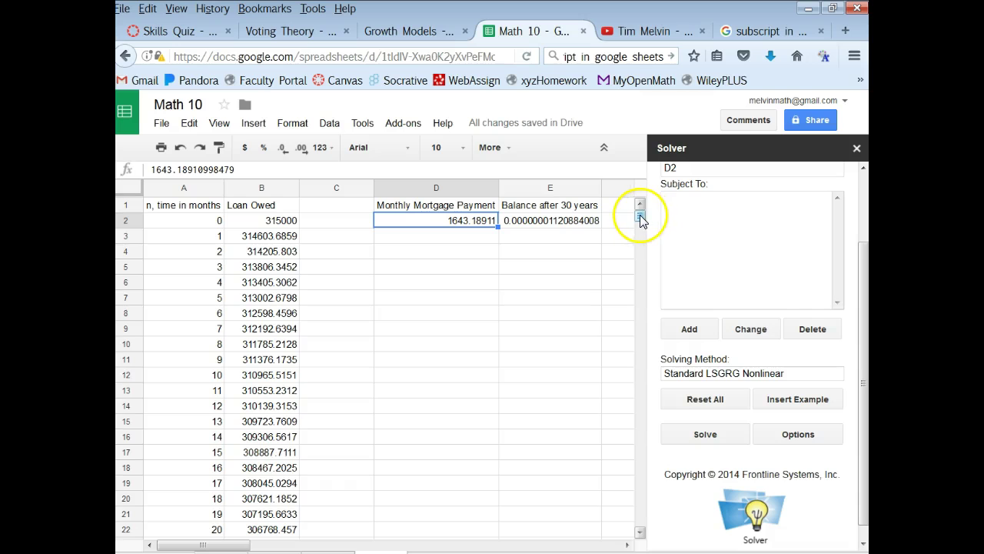
mouse_move(640, 218)
mouse_down()
mouse_move(647, 331)
mouse_move(652, 319)
mouse_up()
scroll(253, 406, down, 6)
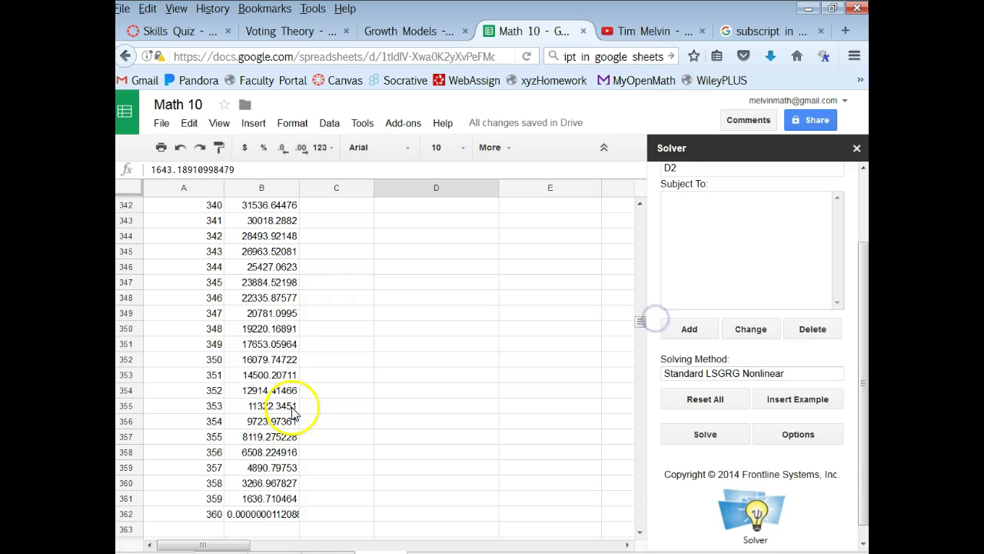
click(259, 390)
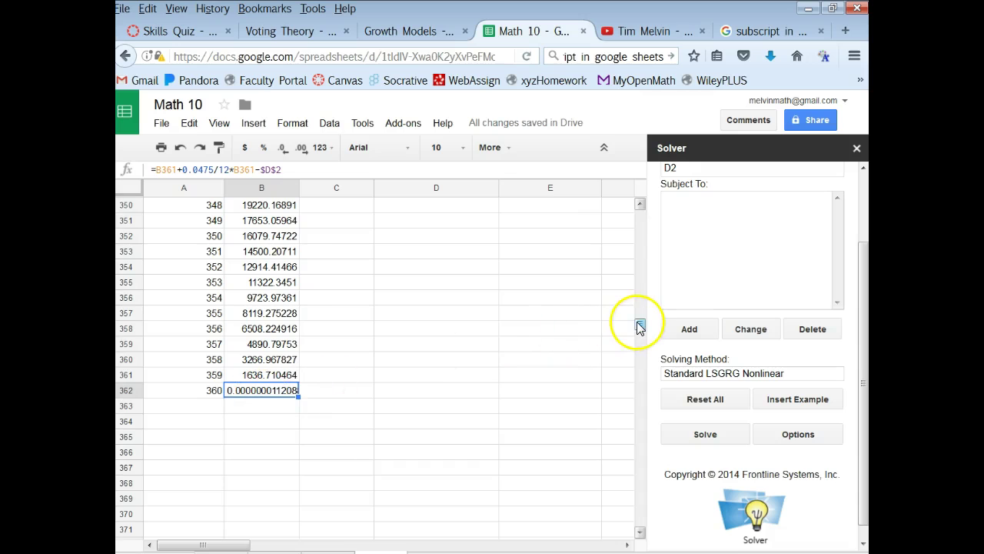
drag(640, 326, 644, 203)
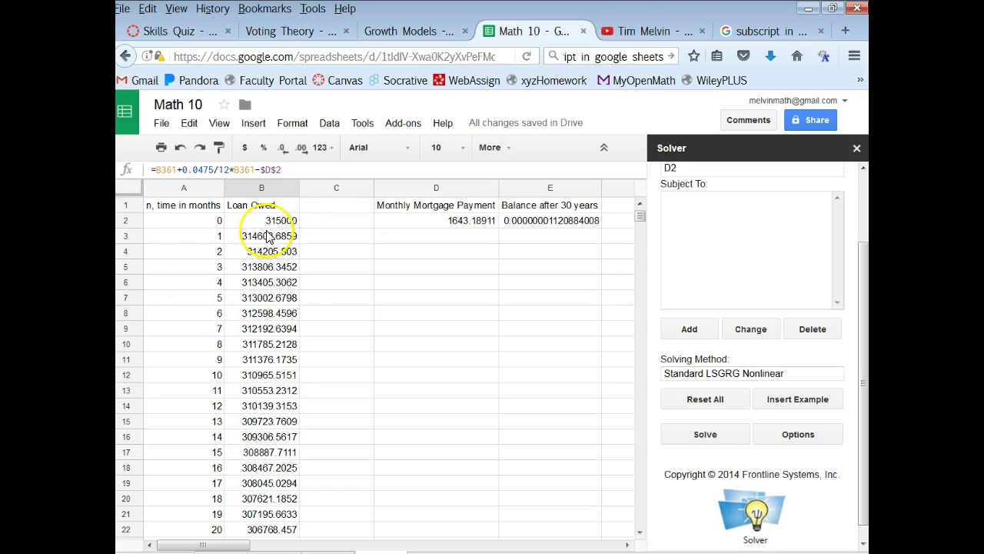
Step: Inspect the month-1 balance formula and the balance formulas in cells B8 through B14
click(262, 239)
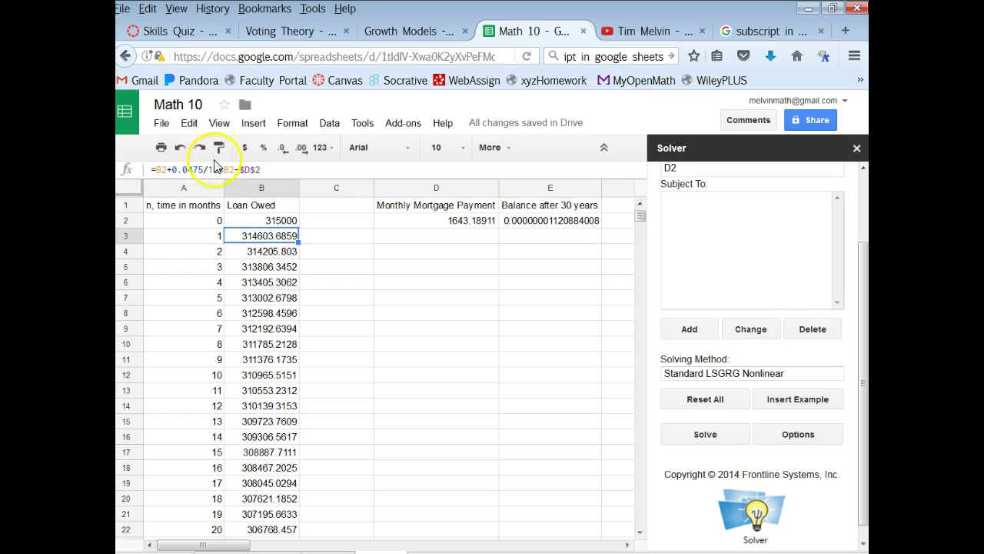
click(269, 313)
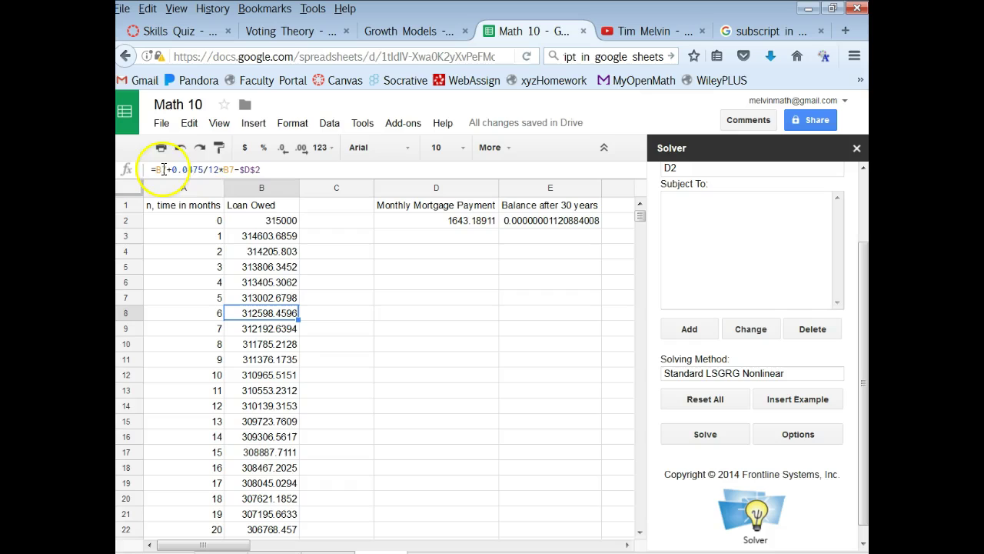
click(276, 328)
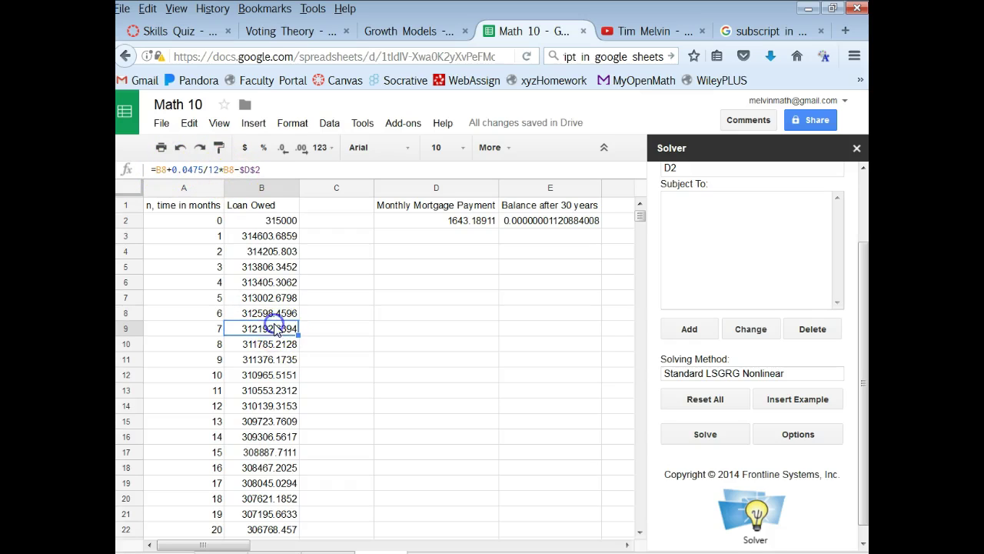
click(268, 345)
click(250, 363)
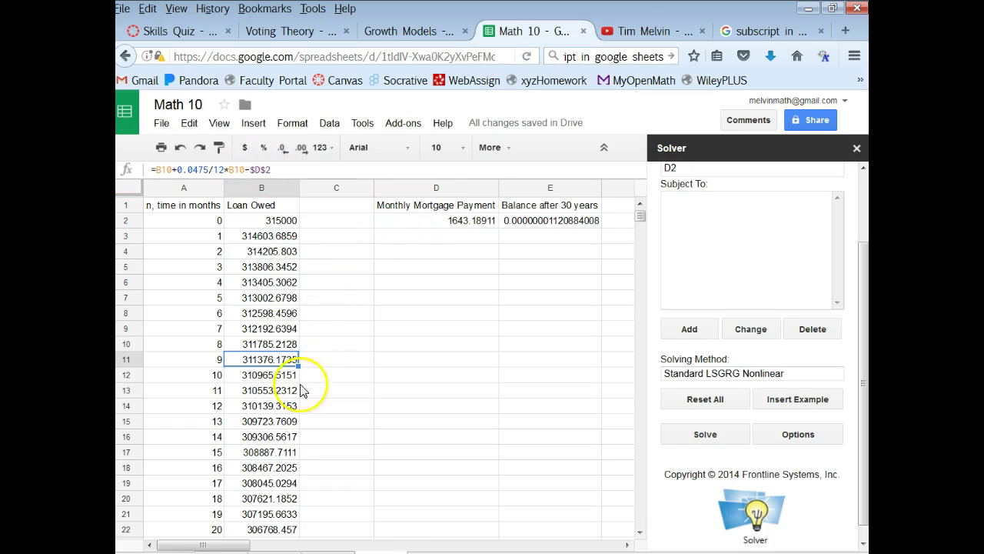
click(266, 407)
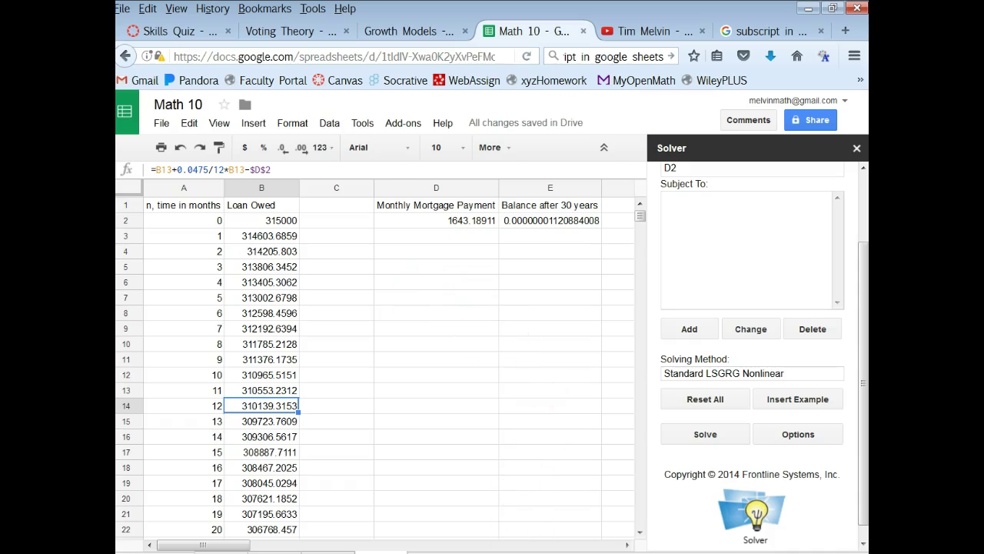
Step: Select 'total interest' in question d and place the cursor at the end of item d
scroll(322, 241, up, 2)
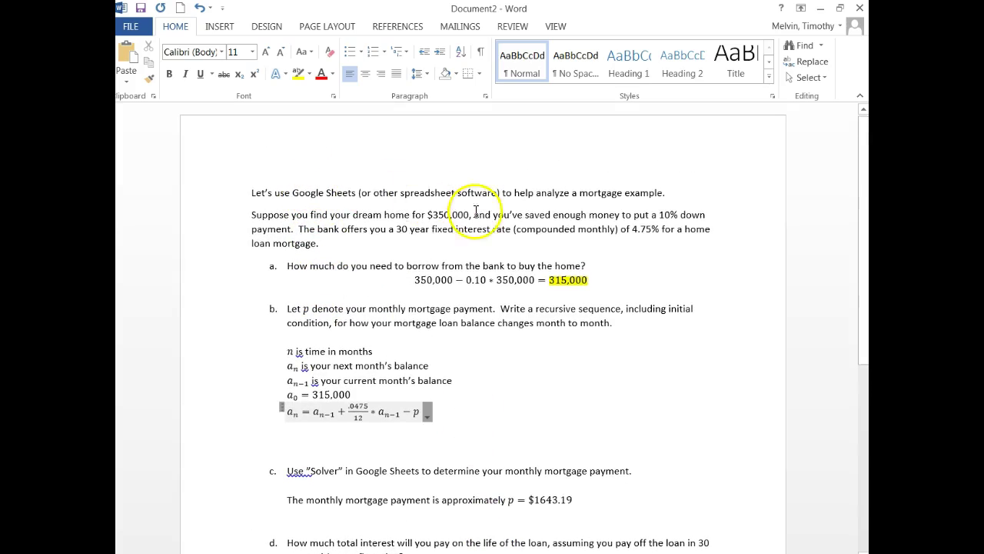
scroll(380, 225, down, 1)
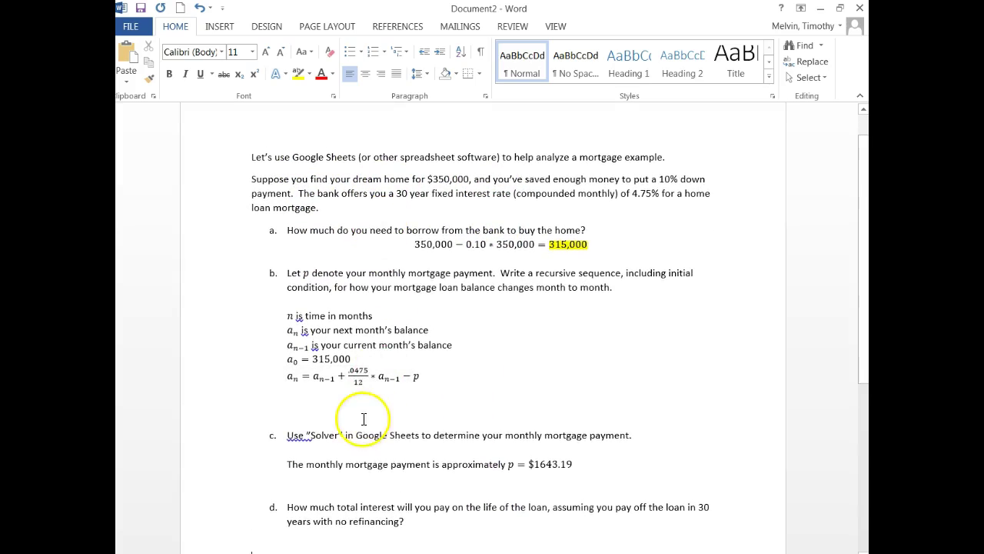
scroll(347, 409, down, 1)
scroll(419, 425, down, 1)
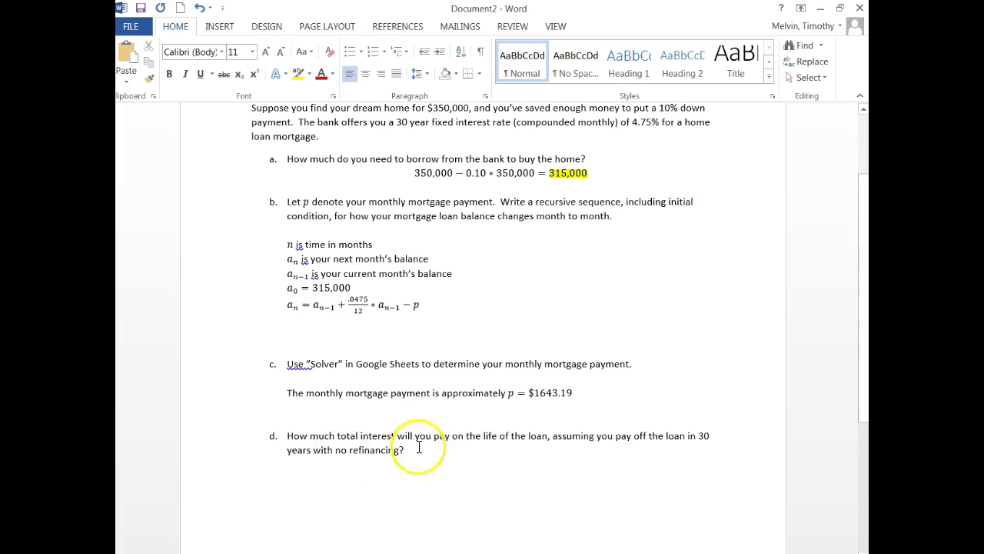
click(346, 436)
drag(350, 436, 397, 436)
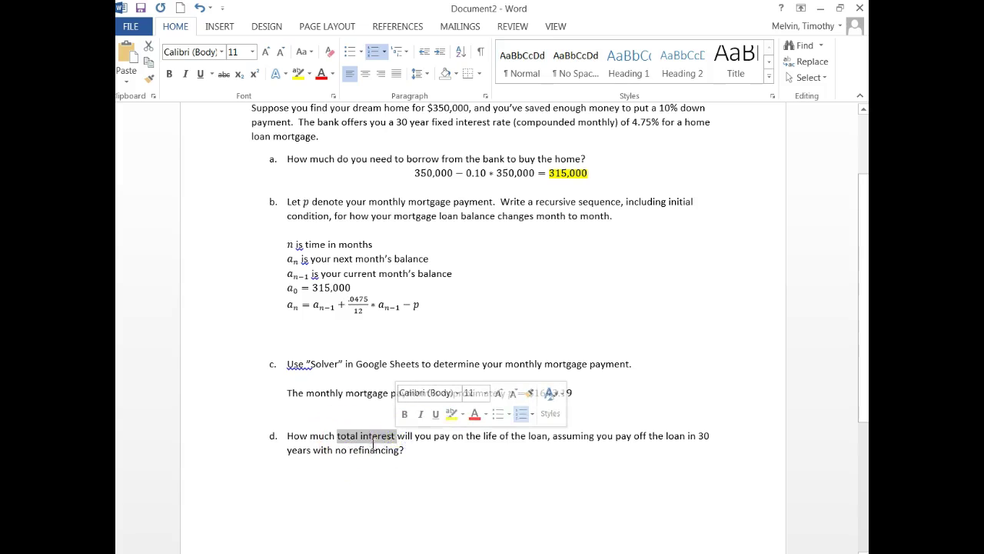
click(428, 452)
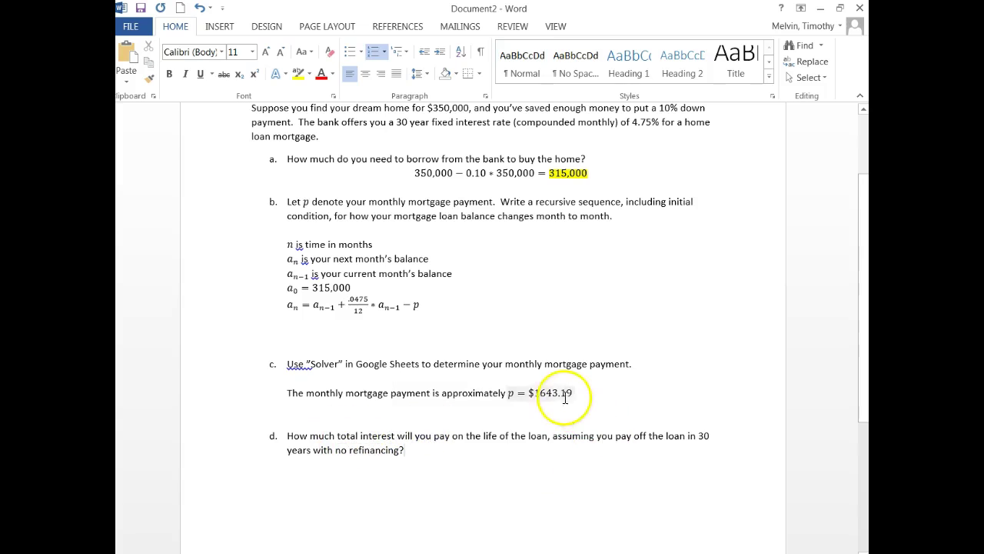
Step: Add an unnumbered line under question d that starts explaining how total paid is calculated
key(Return)
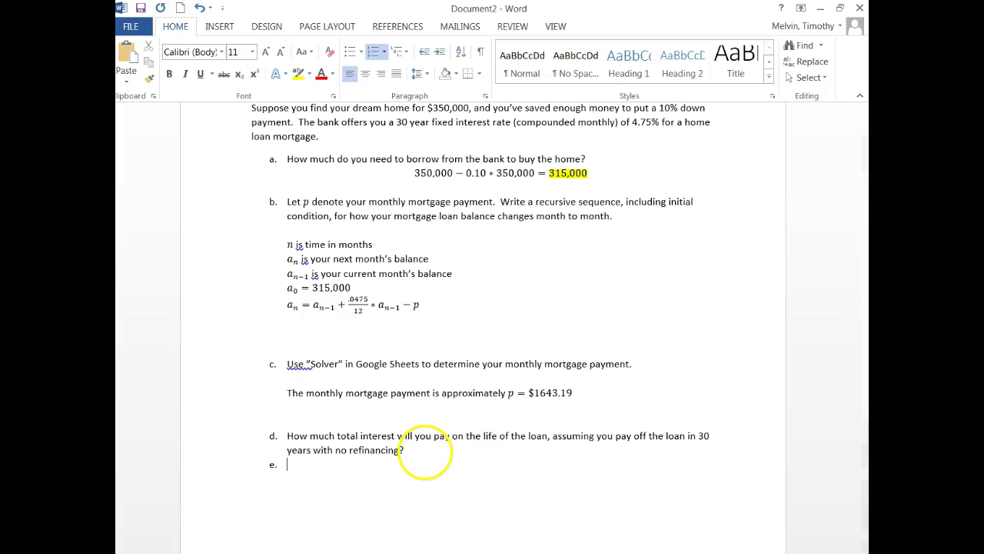
key(BackSpace)
text(How muchd)
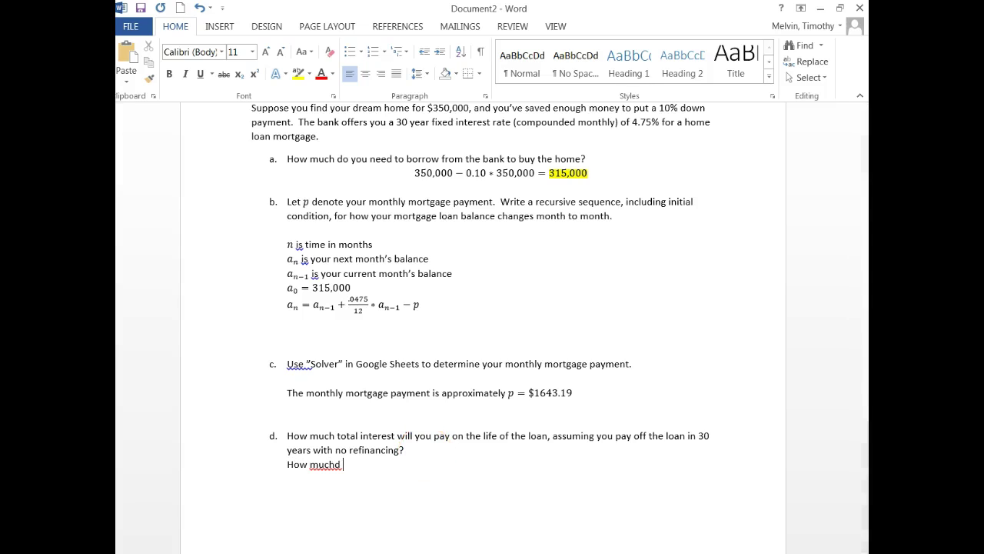
key(BackSpace)
key(BackSpace)
text(in total for the home: monthly mortgage)
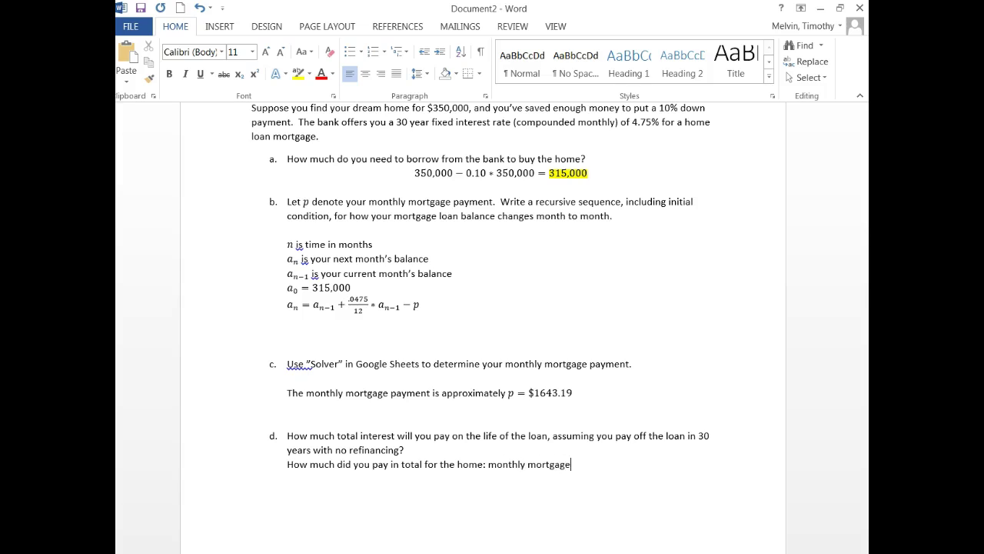
text( payments times the numb)
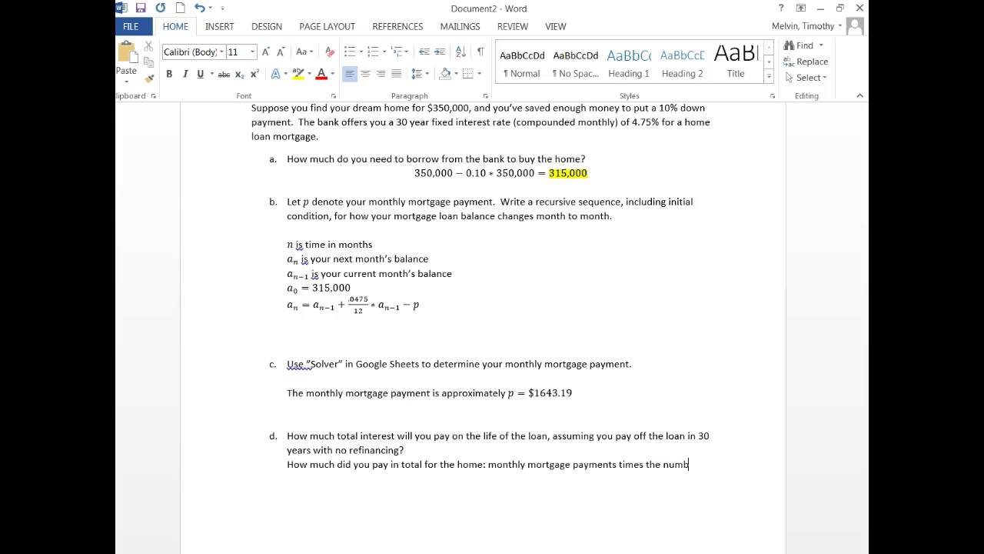
text(er of pa)
text(yme)
text(en)
Step: Insert the equation 1643.19 * 30 * 12 = $591,548.40 below the explanation
key(Return)
key(alt+equal)
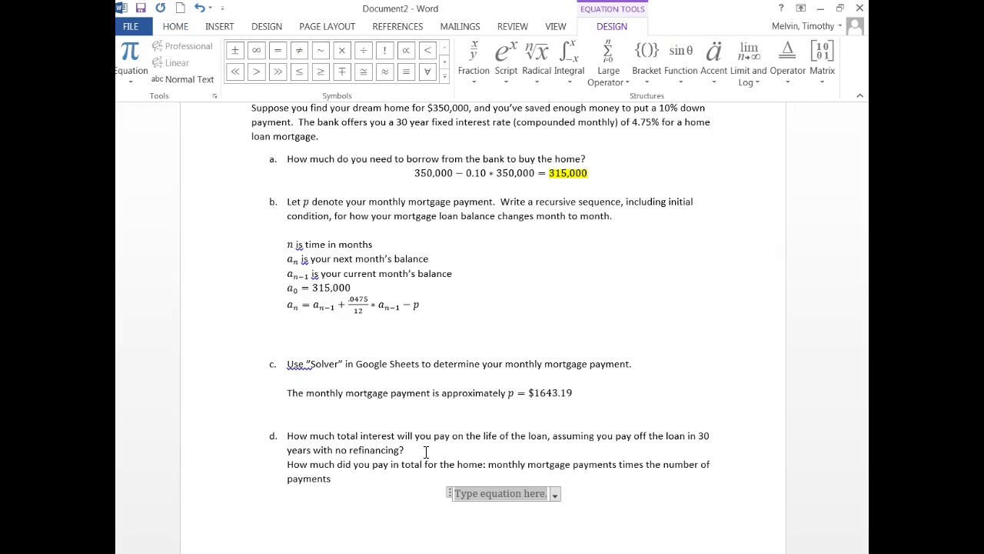
text(1643.19 )
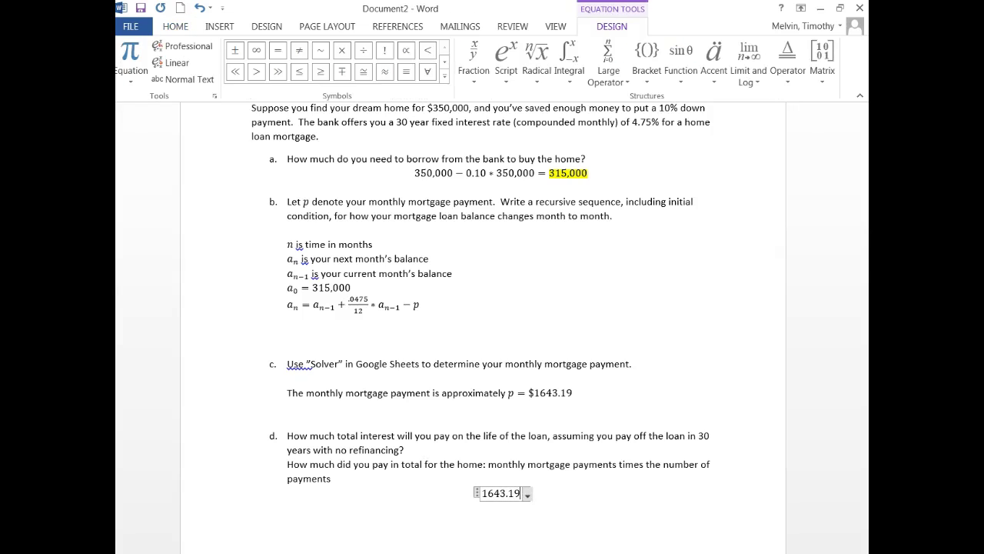
text(* )
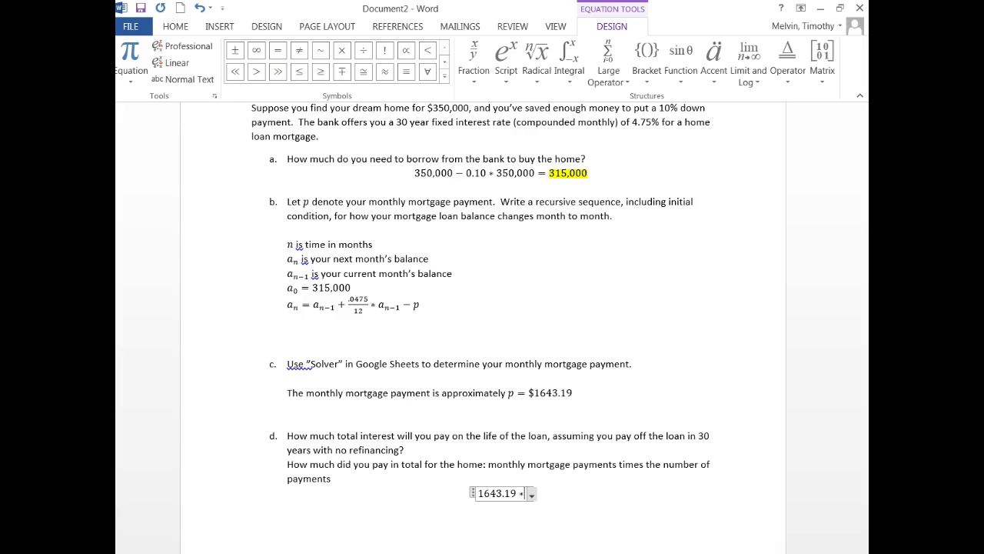
text(3)
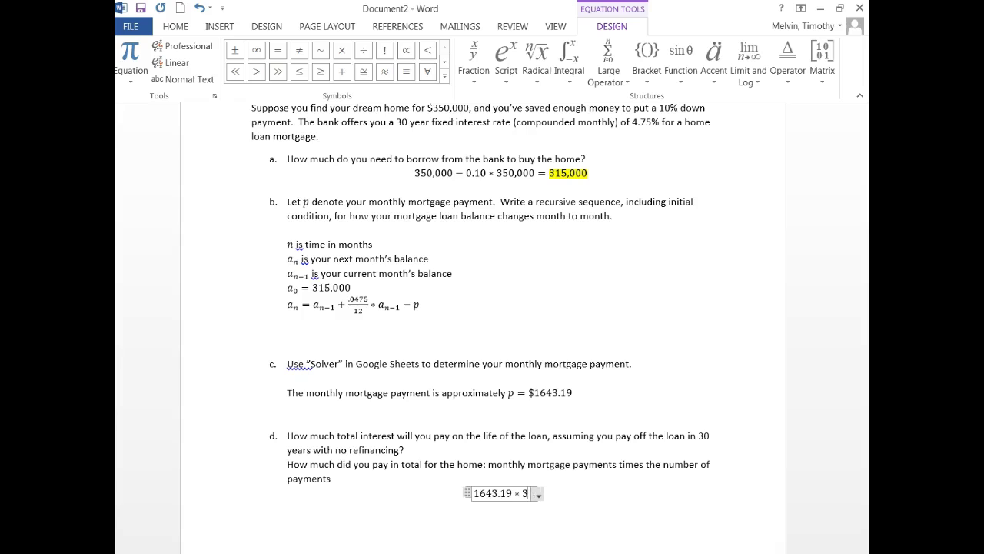
text(0 * )
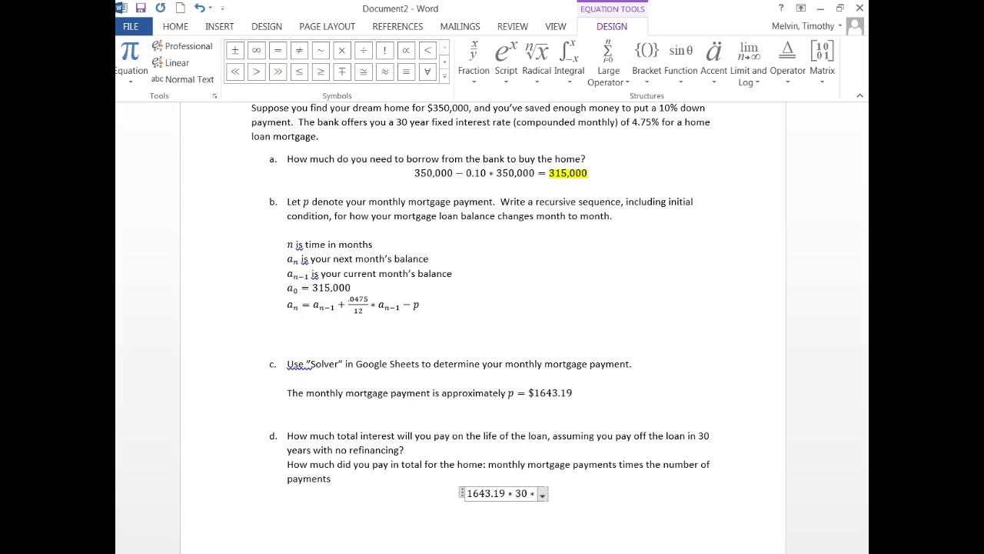
text(12 =)
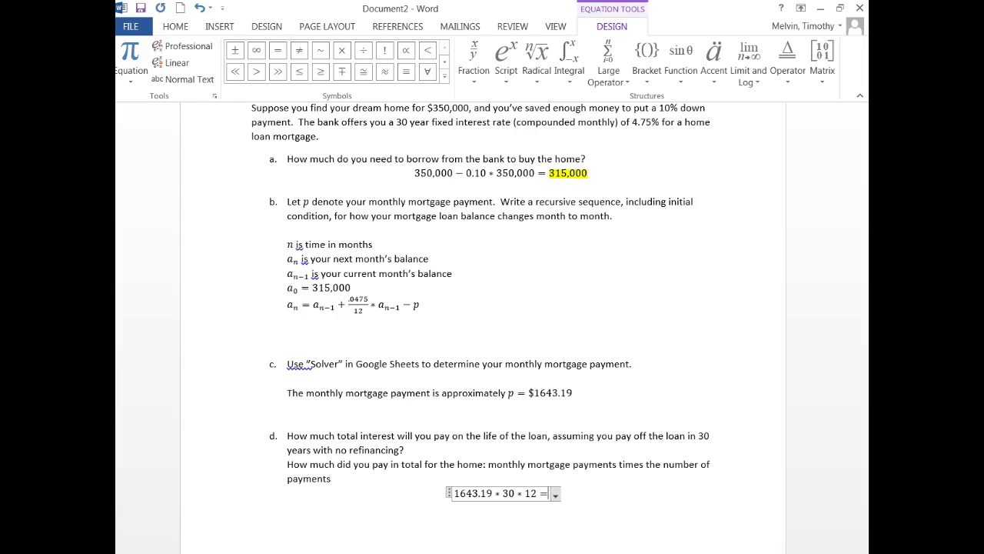
text( 59)
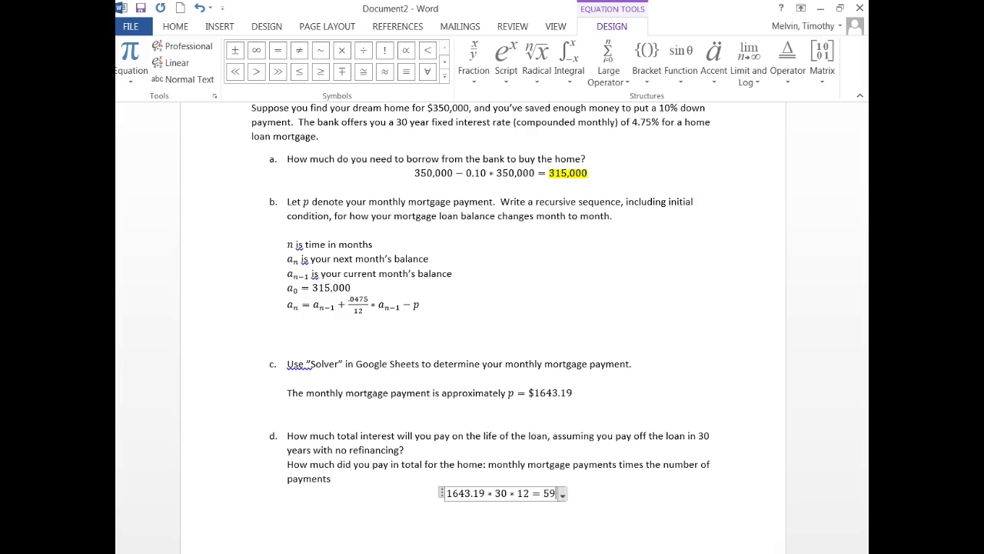
text(1548.)
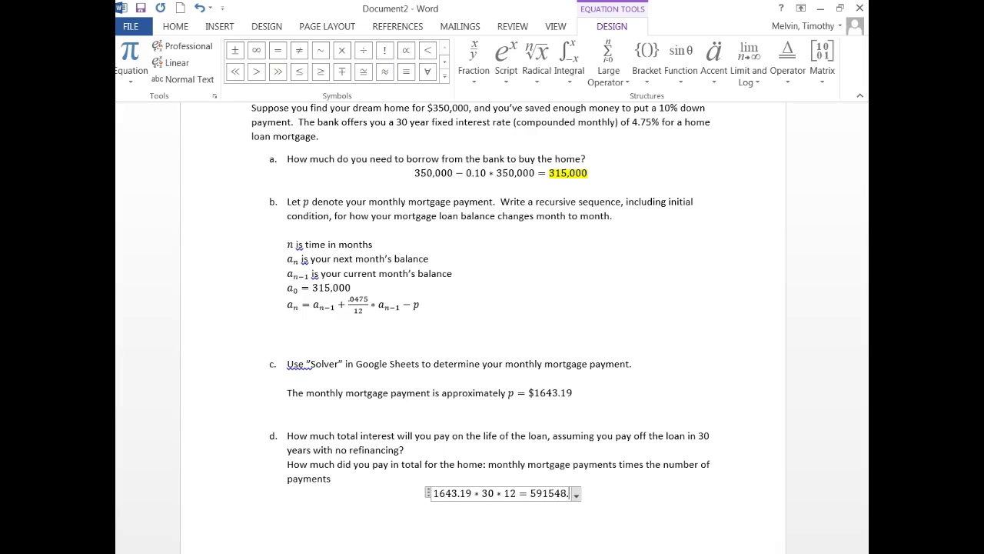
text(40)
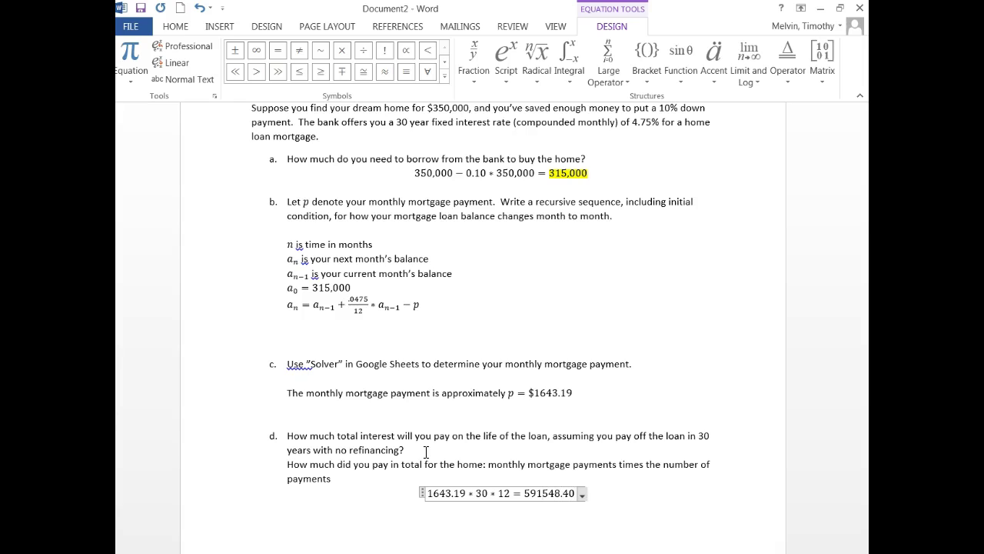
click(543, 493)
text(,)
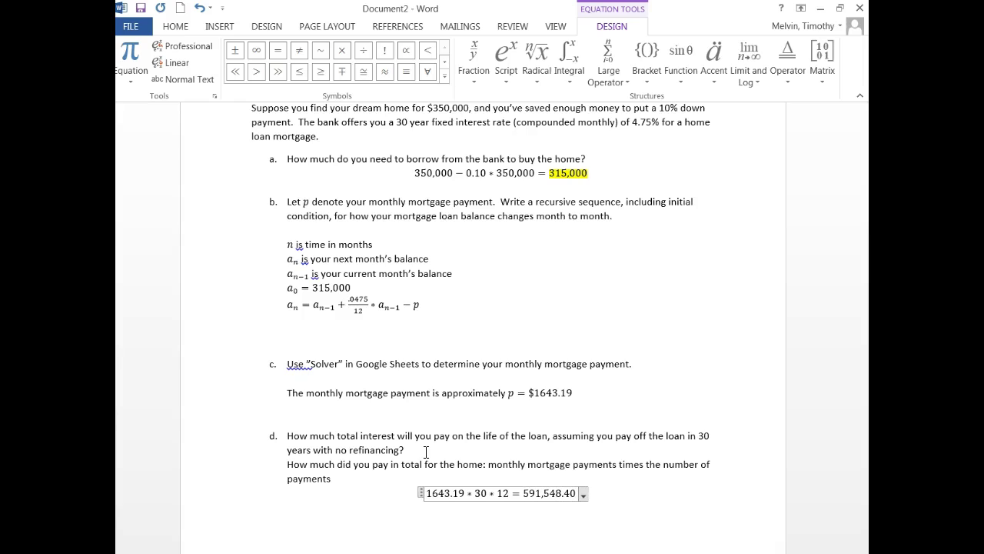
text($)
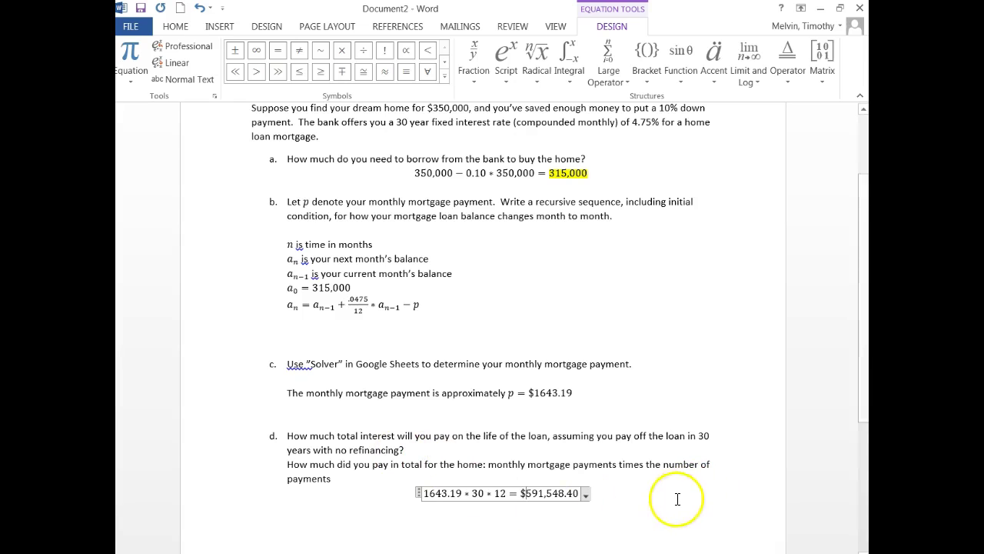
click(678, 499)
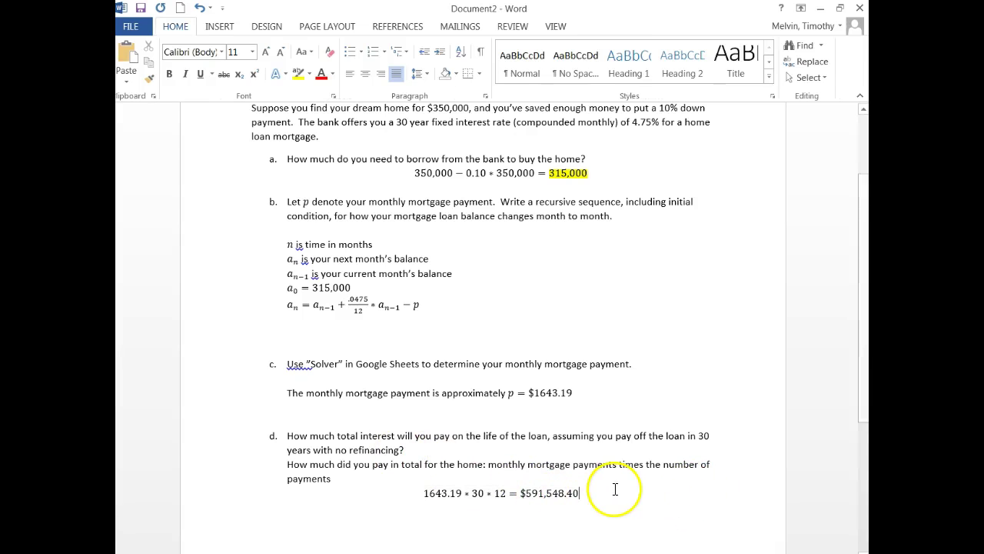
Step: Label the total 'total amount paid on the loan' and begin the total-interest sentence on a new line
text( total amount )
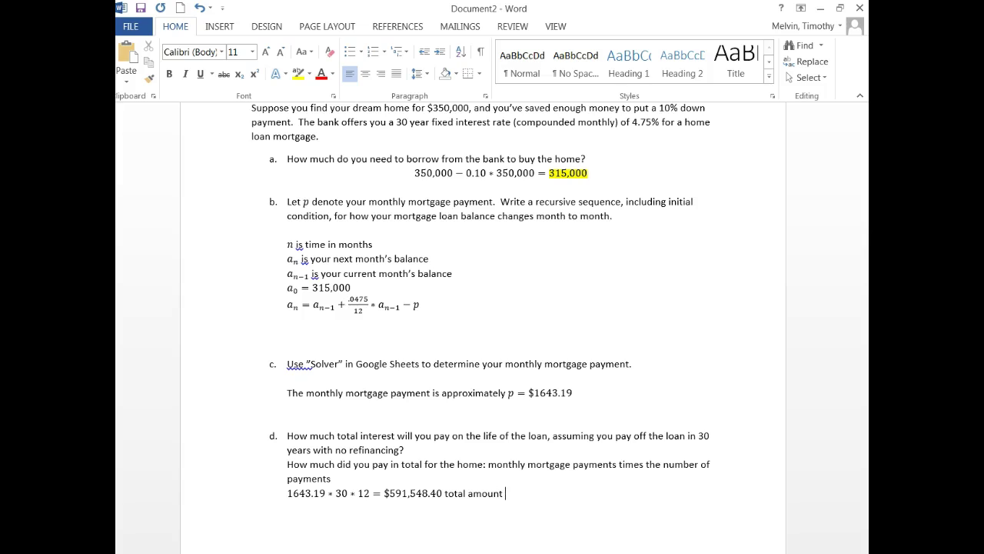
text(paid on the loan)
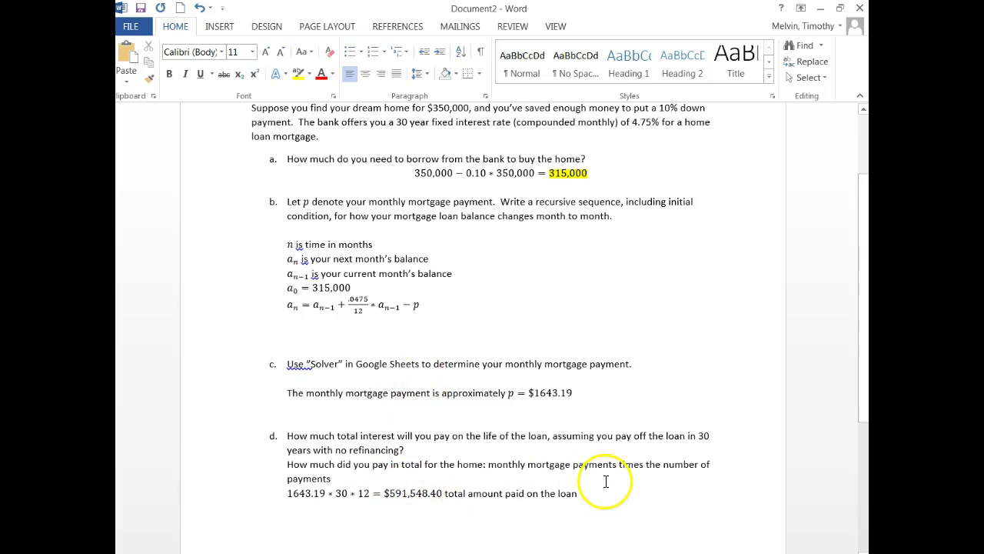
key(Return)
key(alt+equal)
text(Tota)
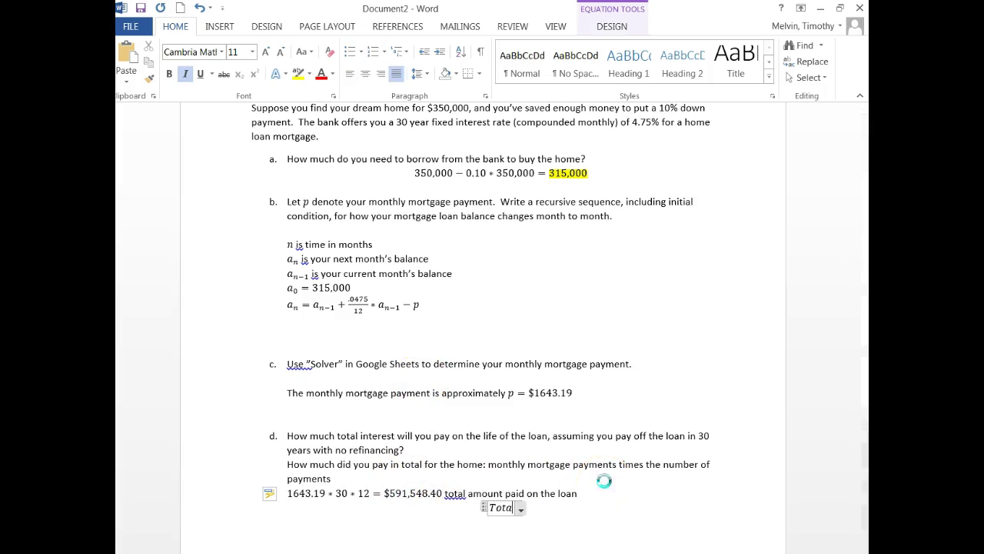
text(l)
key(BackSpace)
key(BackSpace)
key(BackSpace)
key(BackSpace)
key(BackSpace)
key(BackSpace)
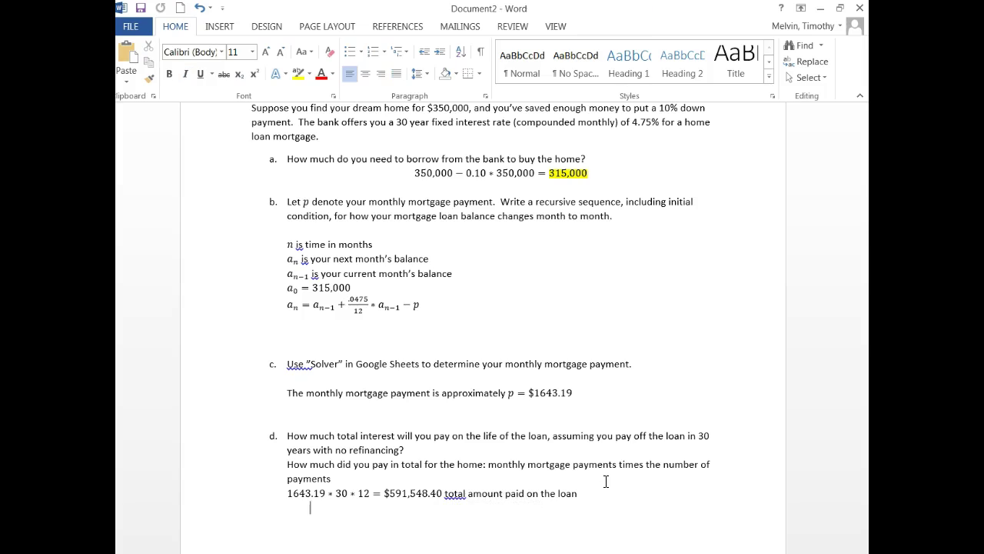
text(Total interest is total)
text(amo)
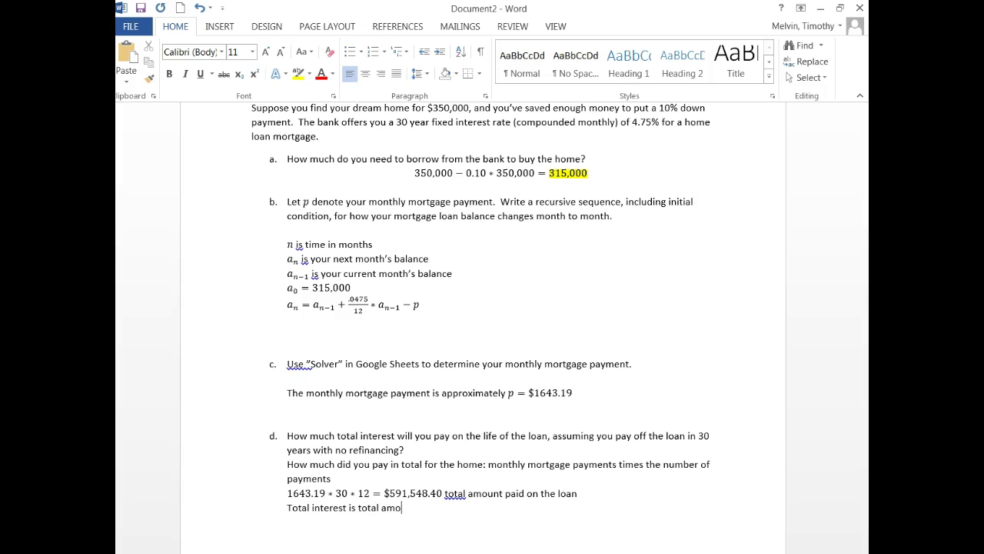
text(unt paid minus the initial)
text( loa)
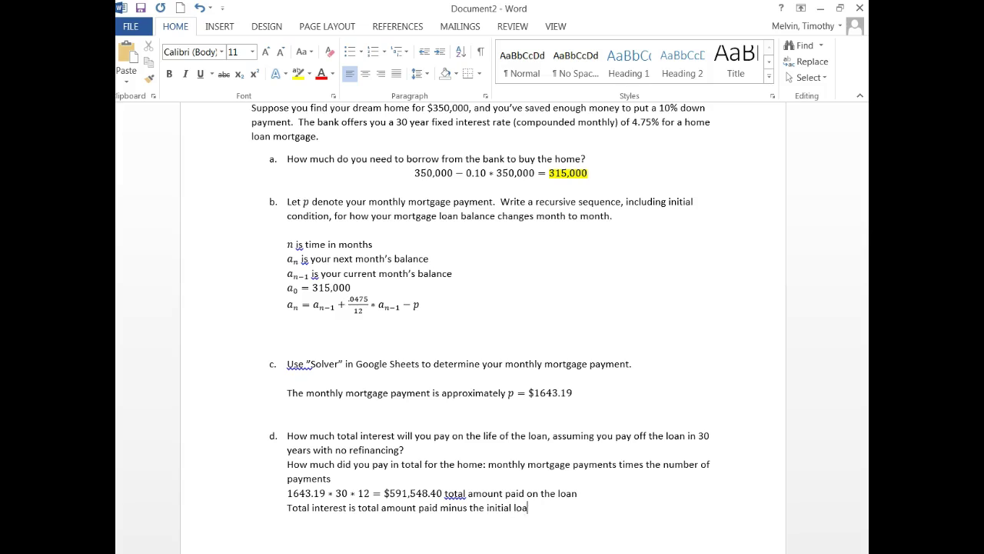
text(n amount:)
Step: Add the equation 591,548.40 − 315,000 = $276,548.40 under the interest sentence
key(alt+equal)
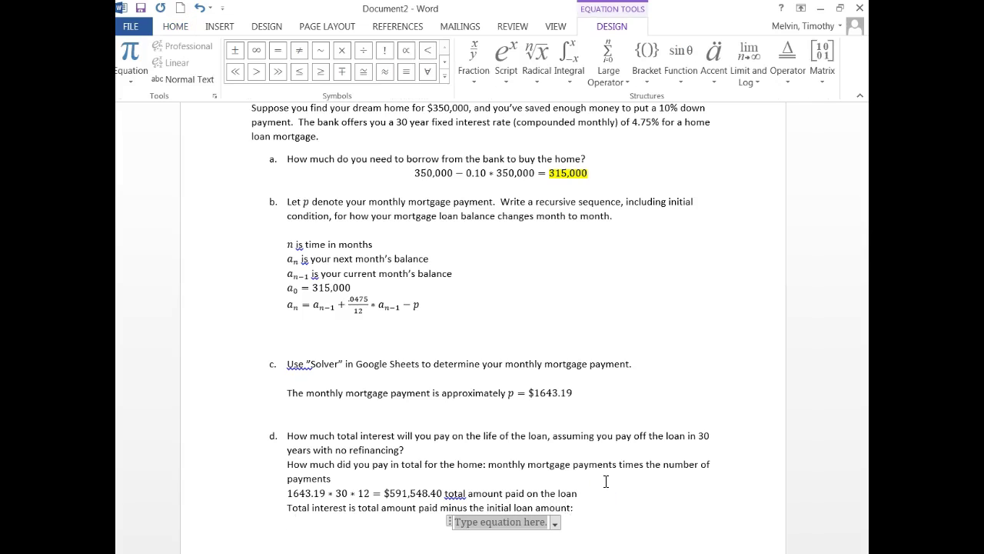
text(591)
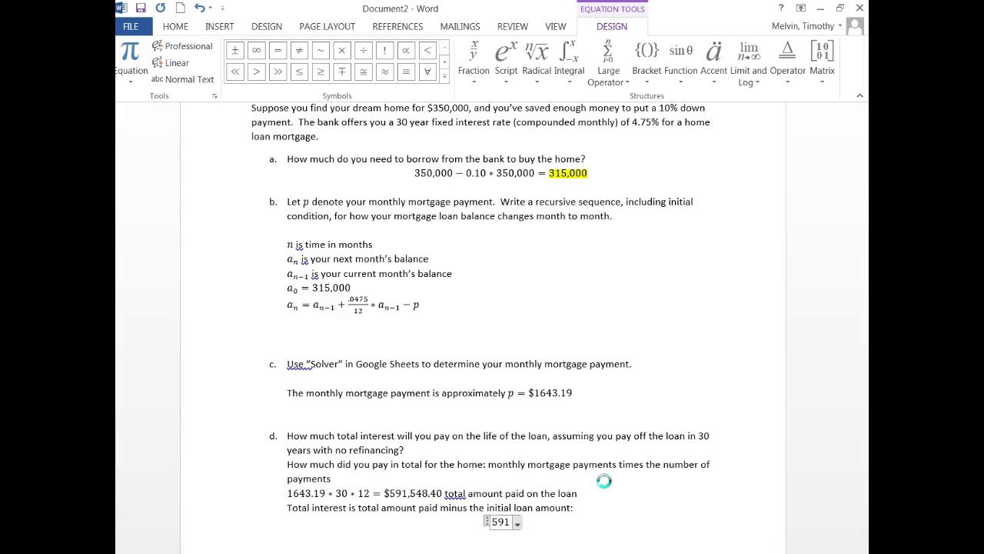
text(,4)
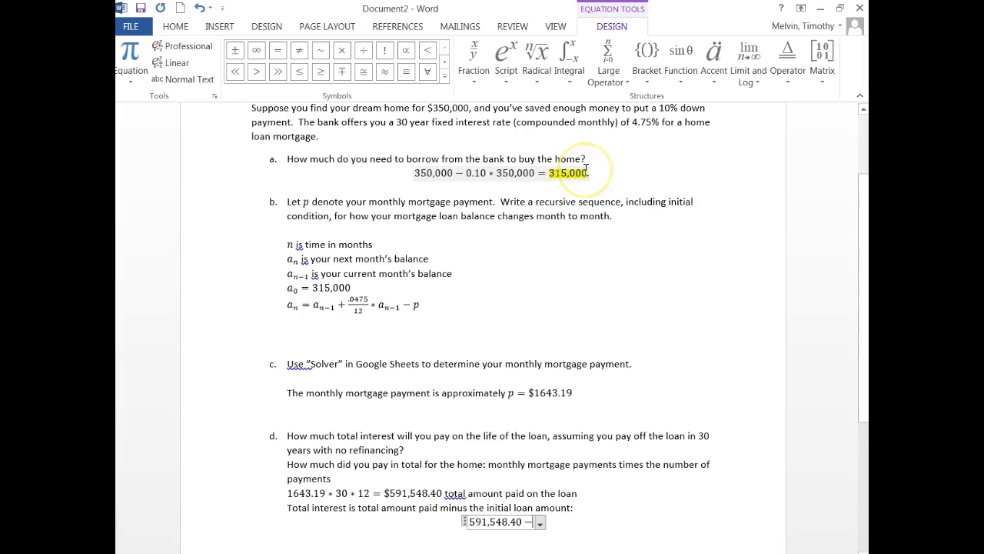
text(315,00)
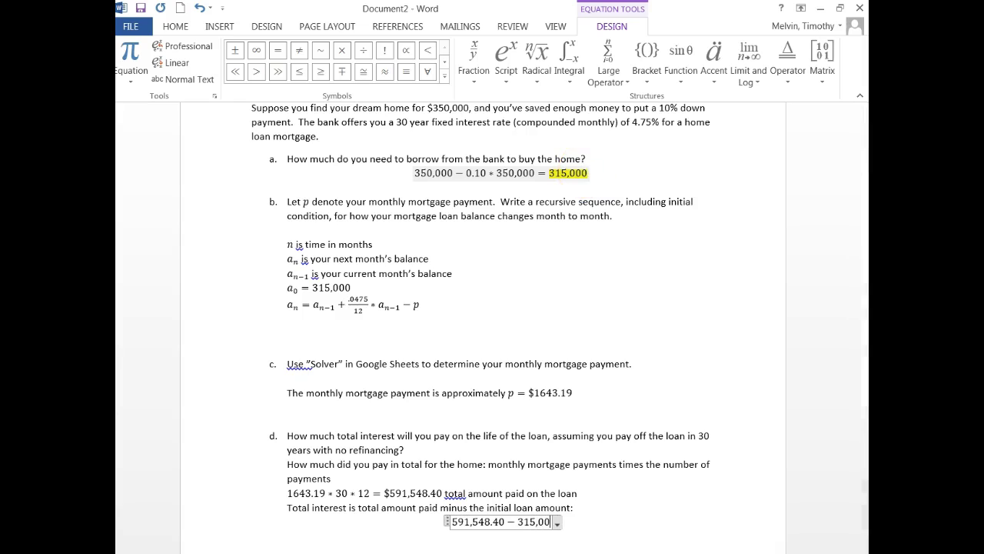
text(0)
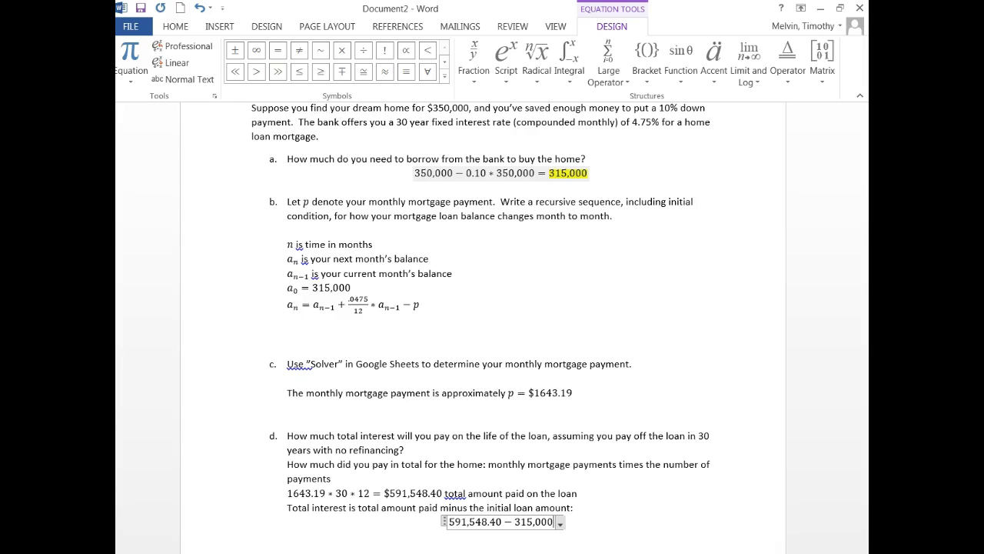
text( = )
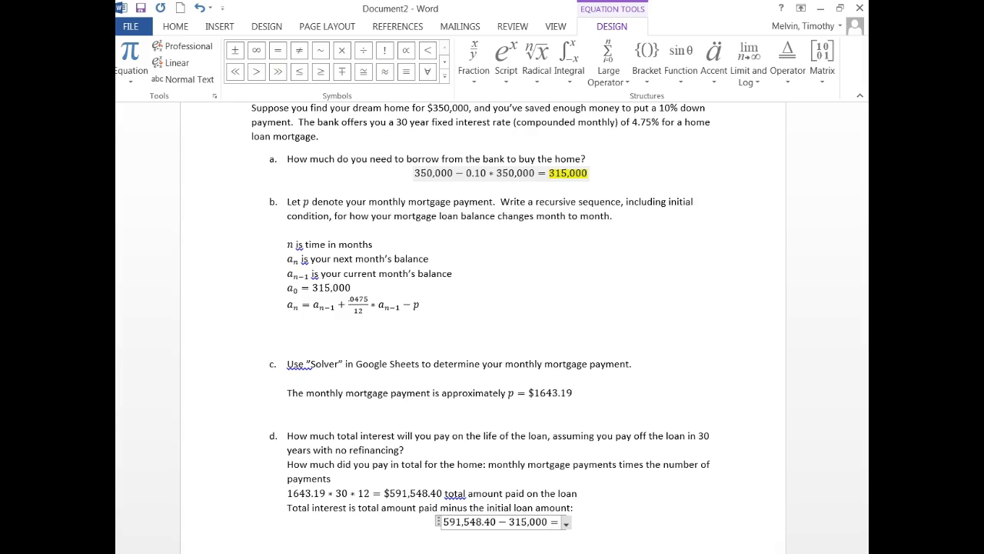
text($276)
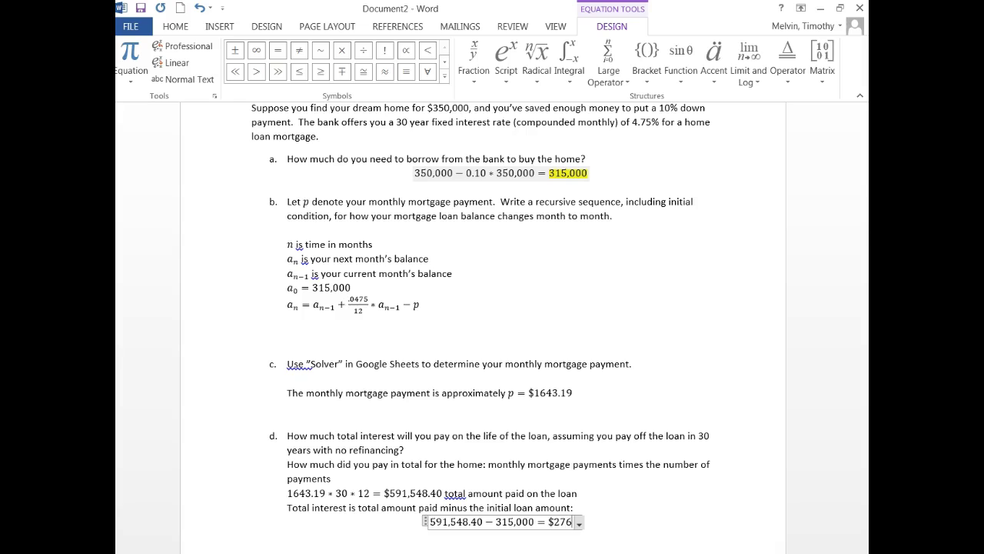
text(,5)
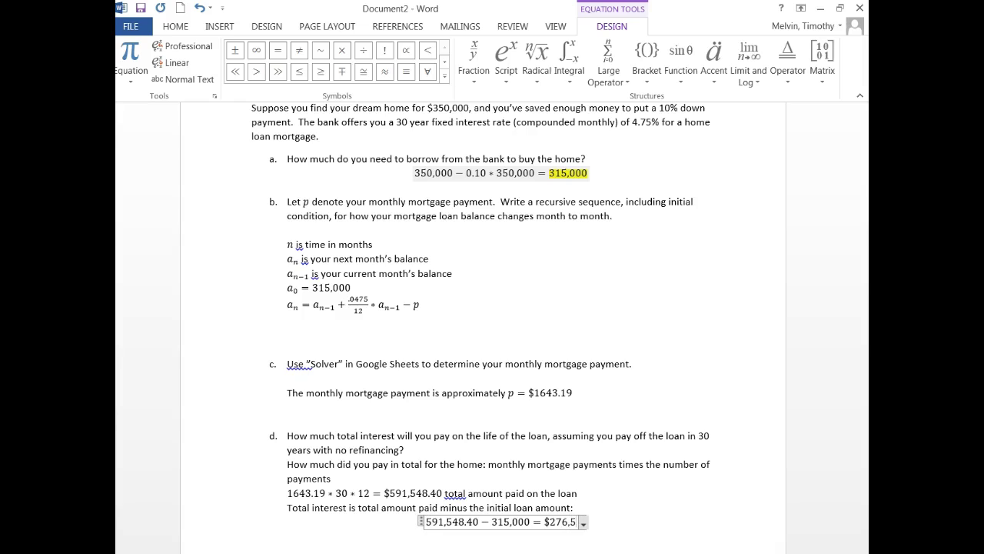
text(48.4)
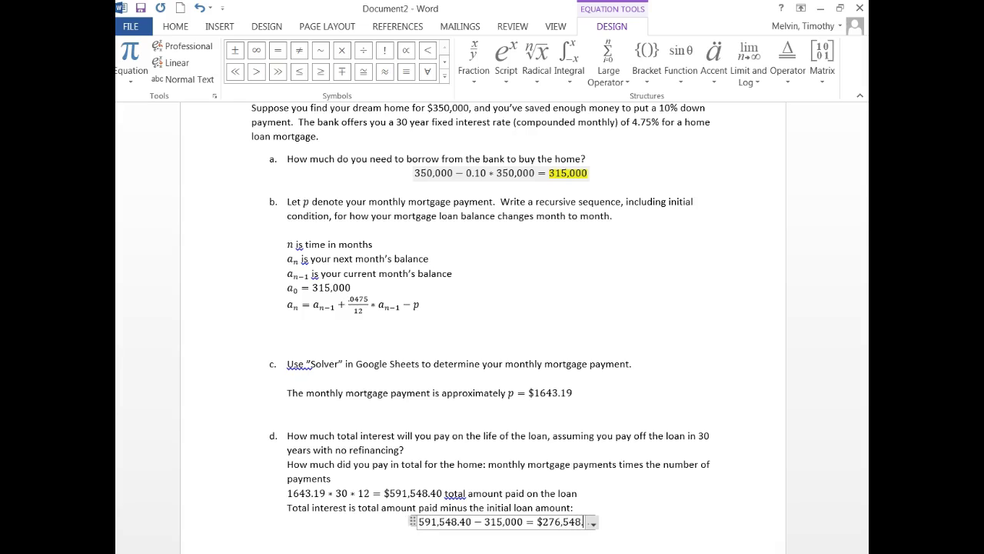
text(0)
click(678, 504)
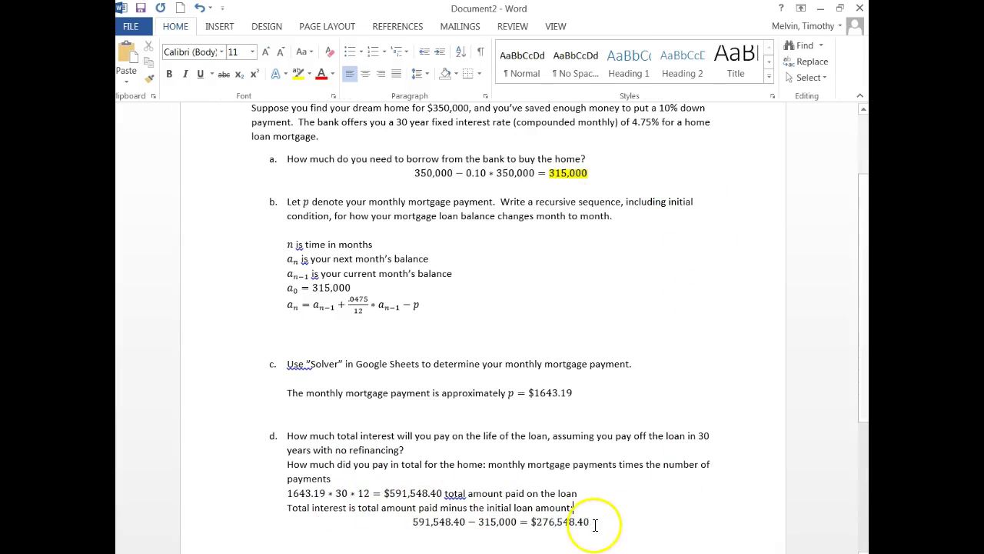
Step: Apply yellow highlighting to $276,548.40 in the interest equation
click(565, 524)
drag(565, 523, 538, 524)
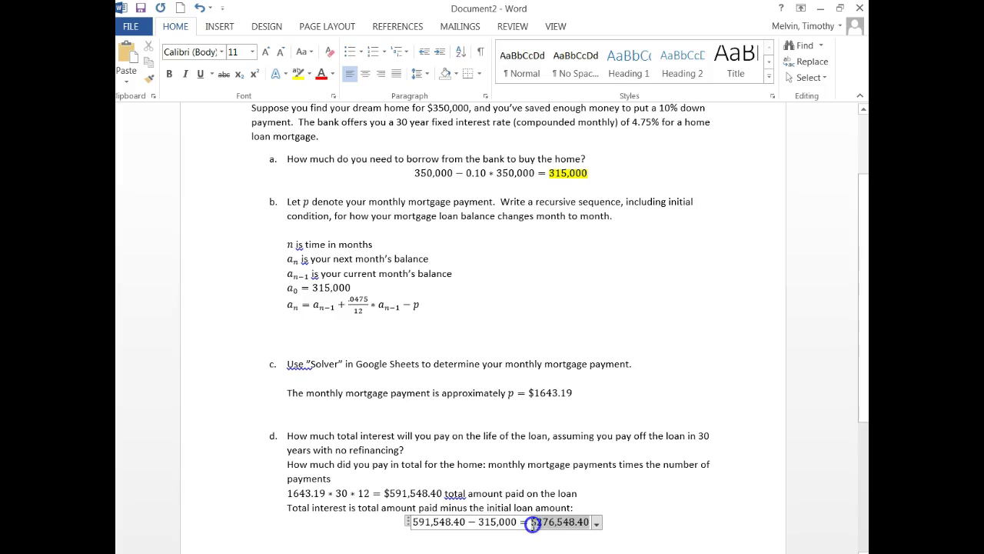
click(298, 73)
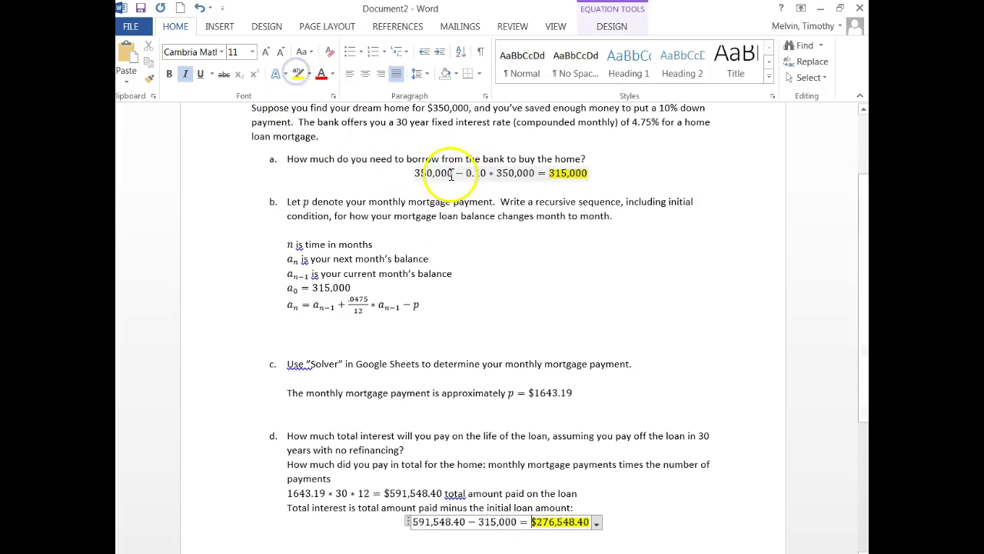
scroll(432, 192, up, 1)
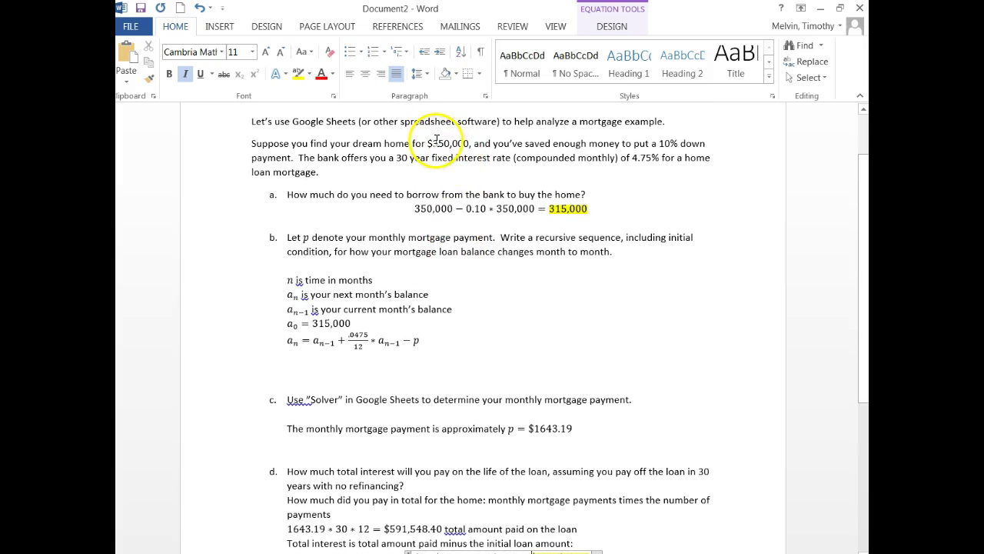
scroll(549, 264, down, 2)
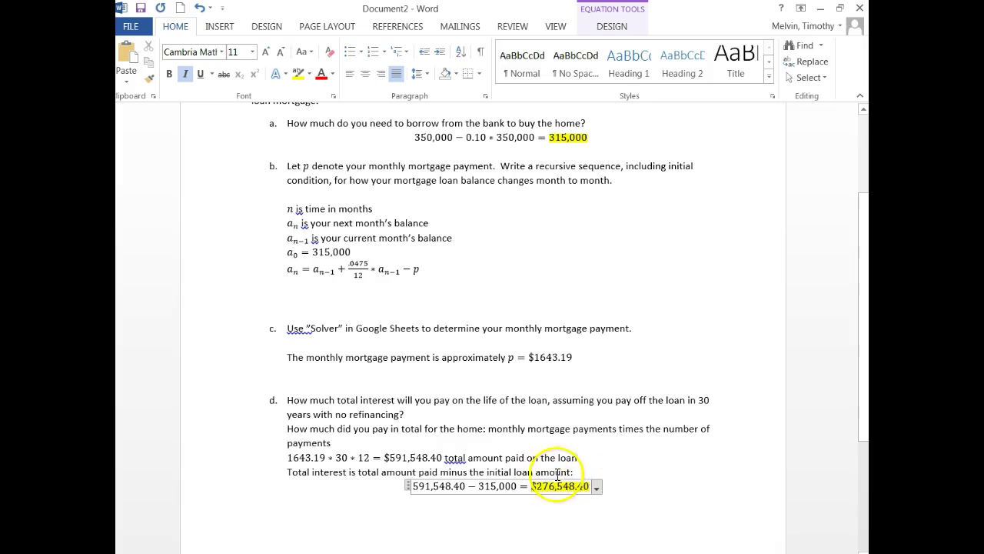
scroll(487, 373, up, 1)
scroll(595, 395, down, 1)
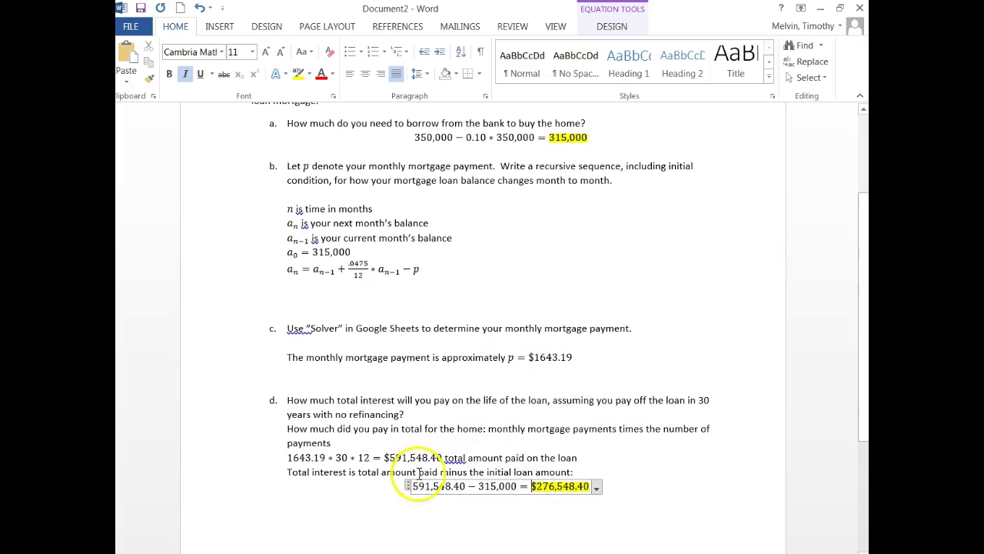
click(634, 487)
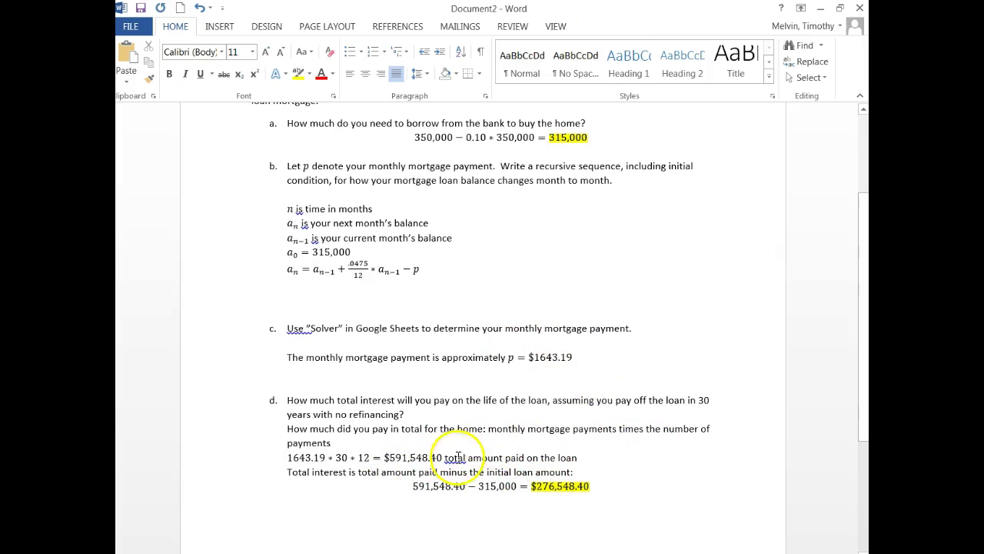